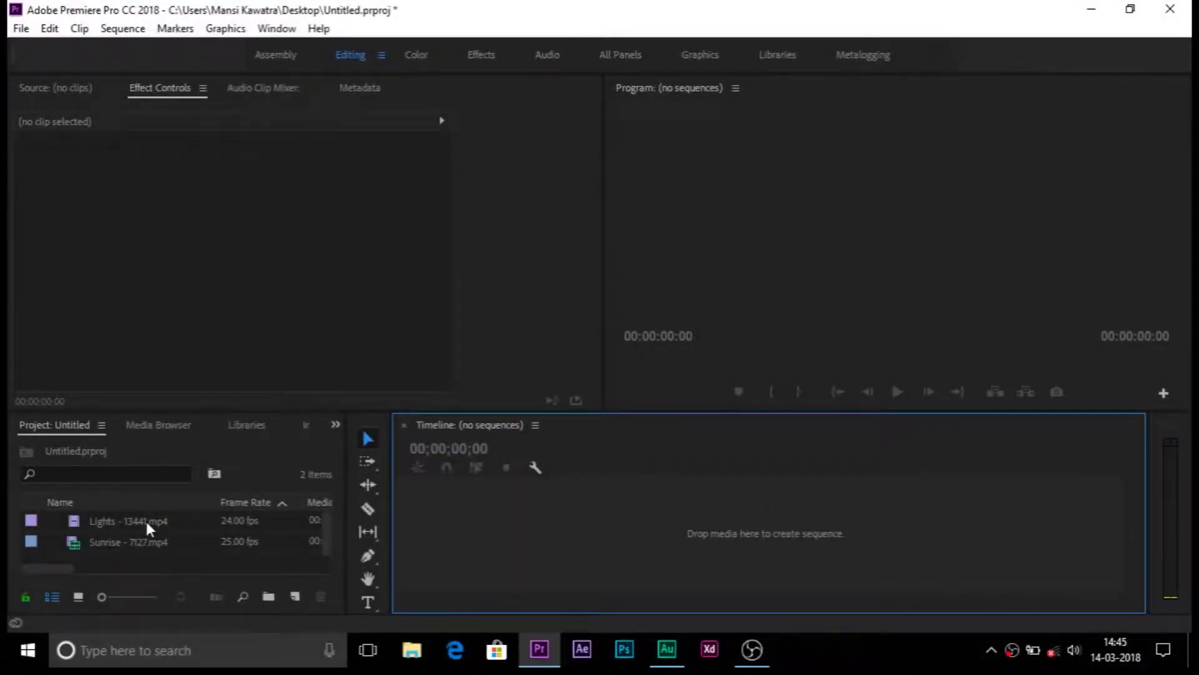
Step: Start a new sequence with the Lights clip selected in the Project panel
{"action": "left_click", "coordinate": [147, 522]}
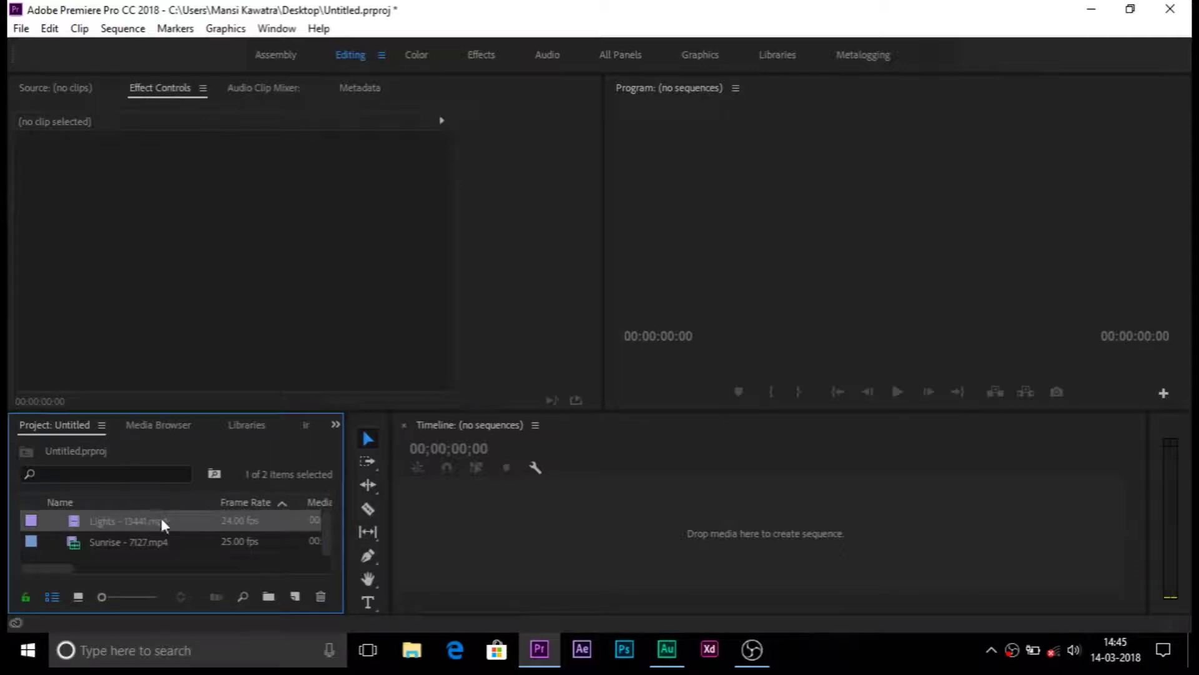
{"action": "left_click", "coordinate": [682, 533]}
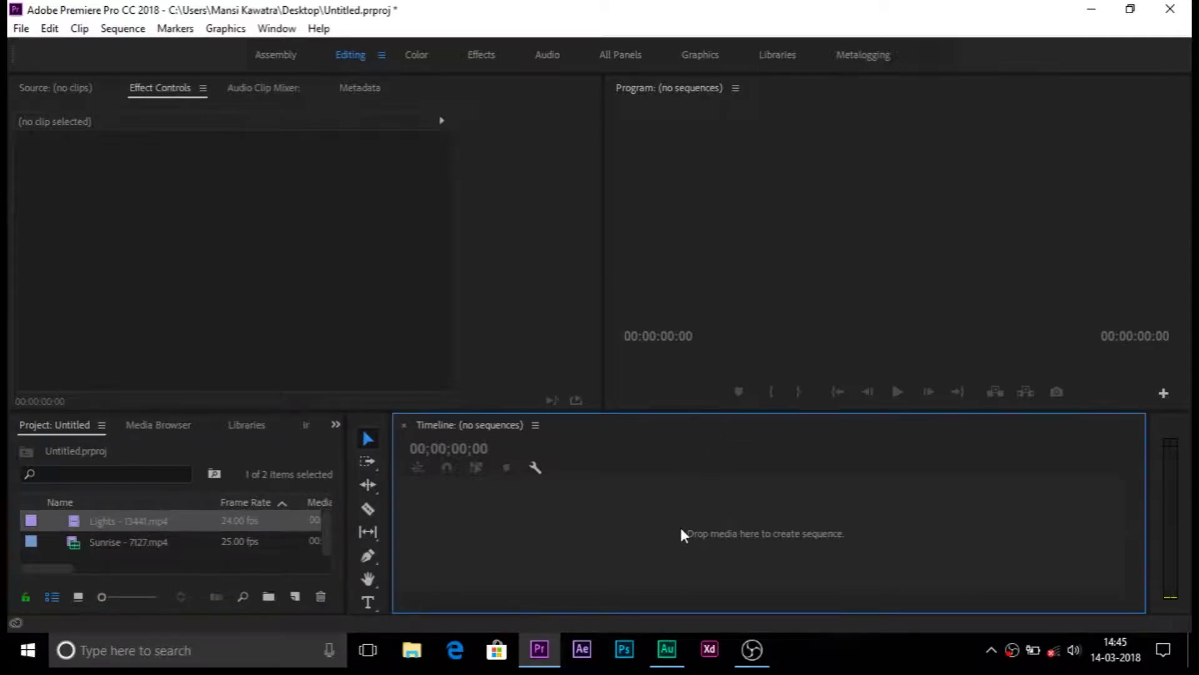
{"action": "left_click", "coordinate": [21, 29]}
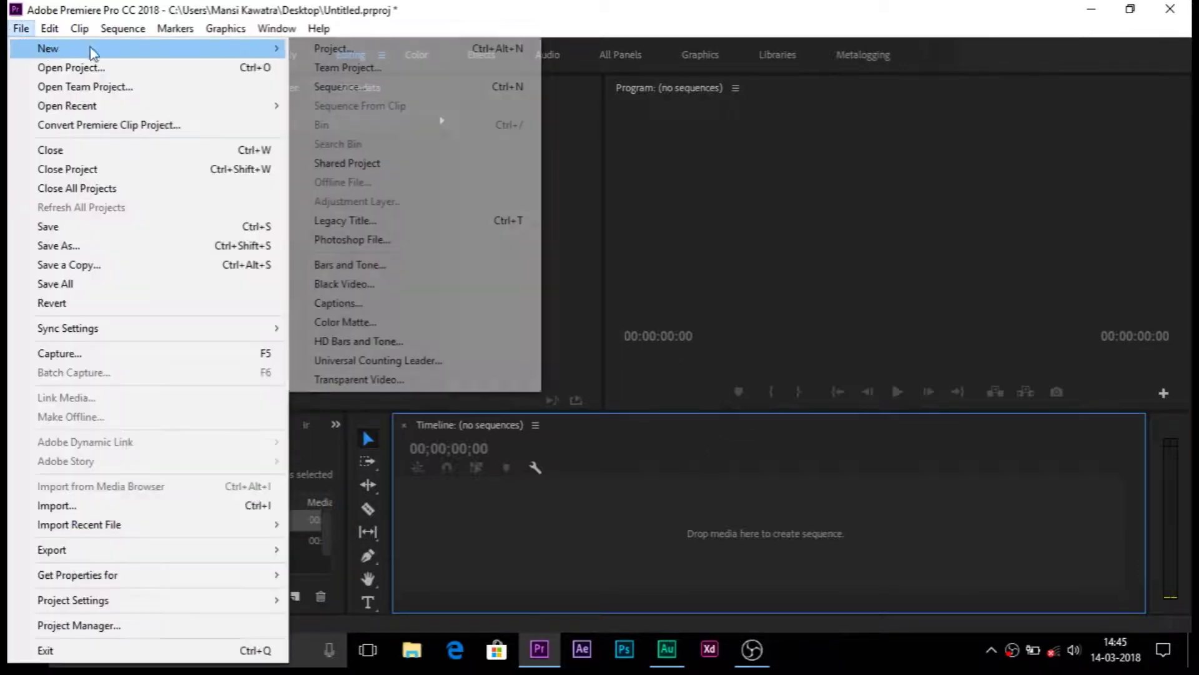
{"action": "mouse_move", "coordinate": [47, 48]}
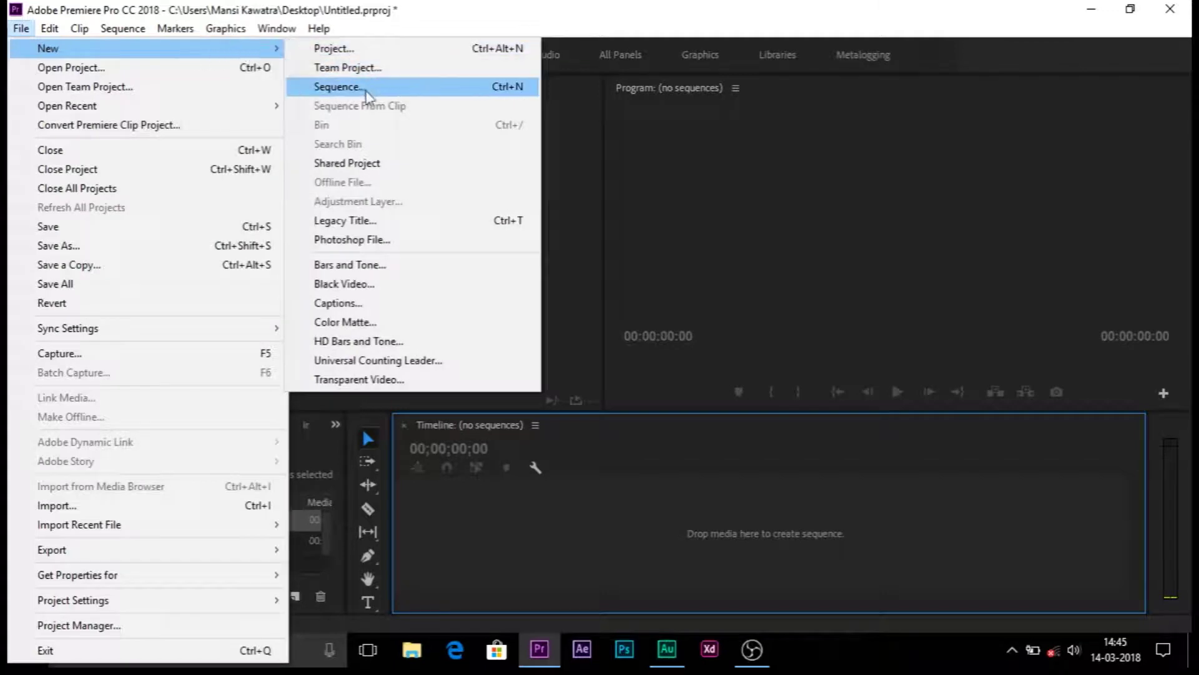
{"action": "left_click", "coordinate": [693, 7]}
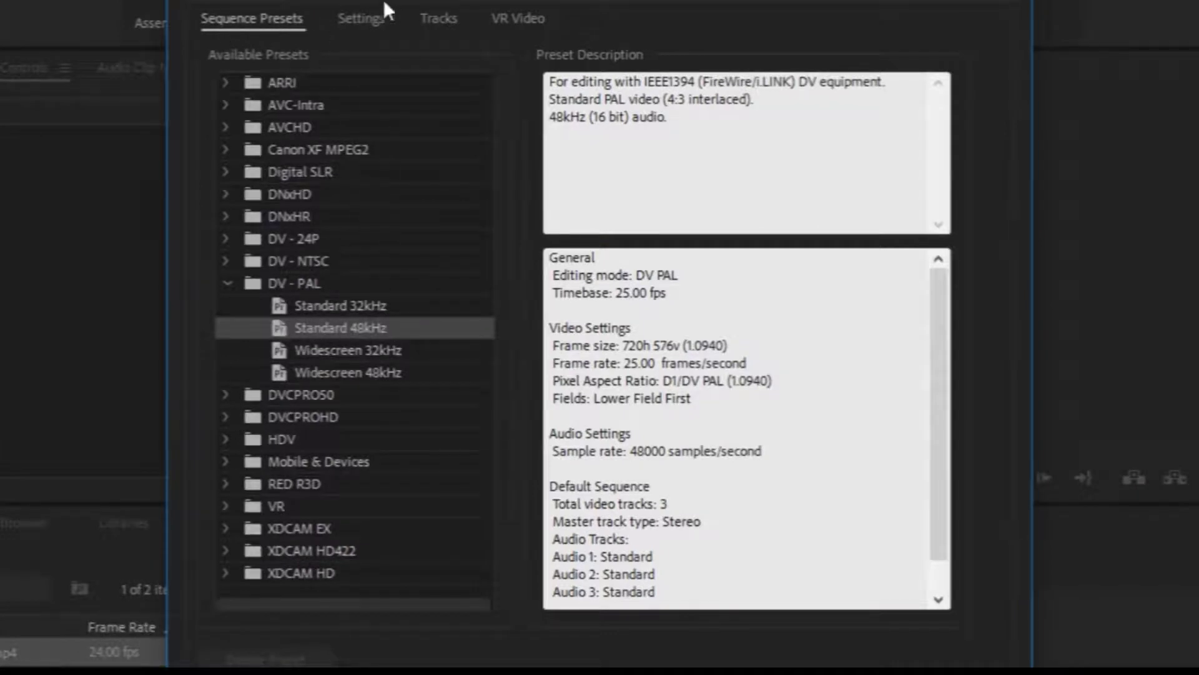
Step: Set the new sequence's editing mode to AVC-Intra 100 1080p
{"action": "left_click", "coordinate": [364, 14]}
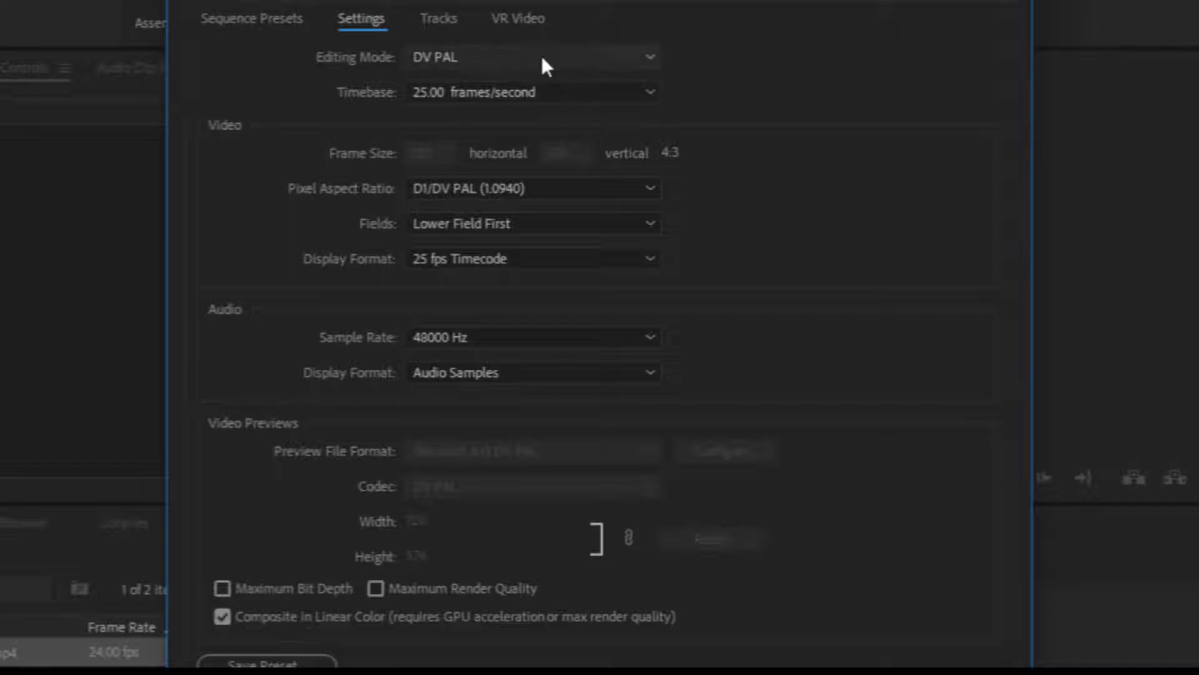
{"action": "left_click", "coordinate": [505, 58]}
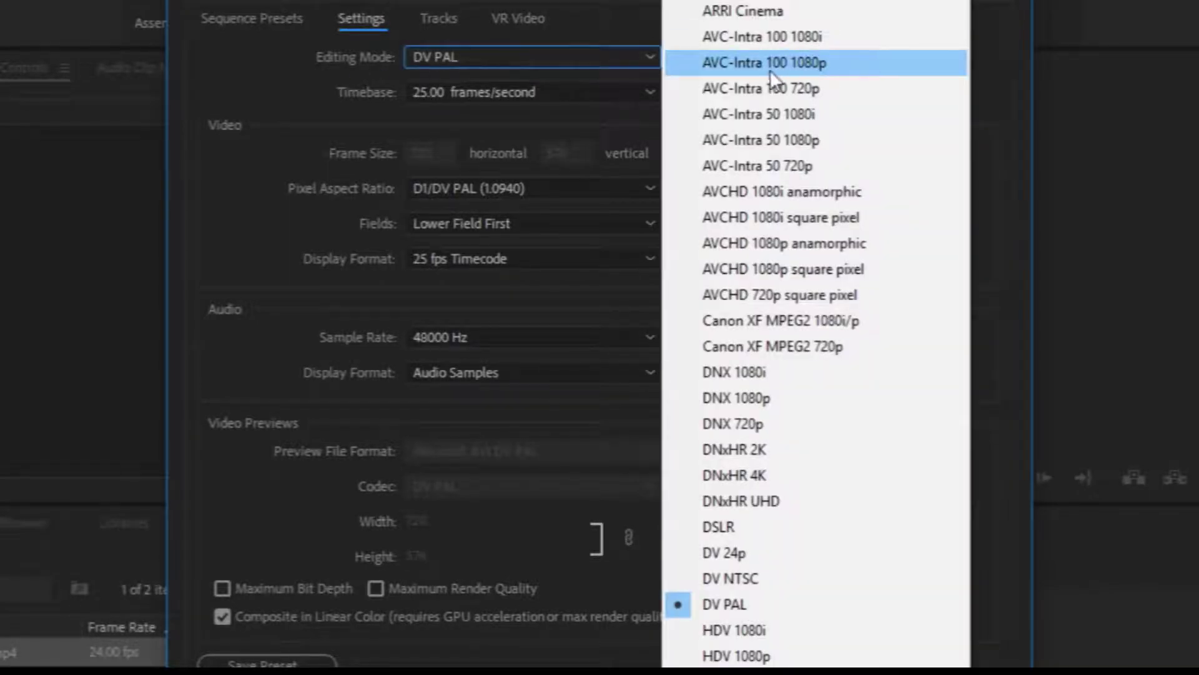
{"action": "left_click", "coordinate": [815, 70]}
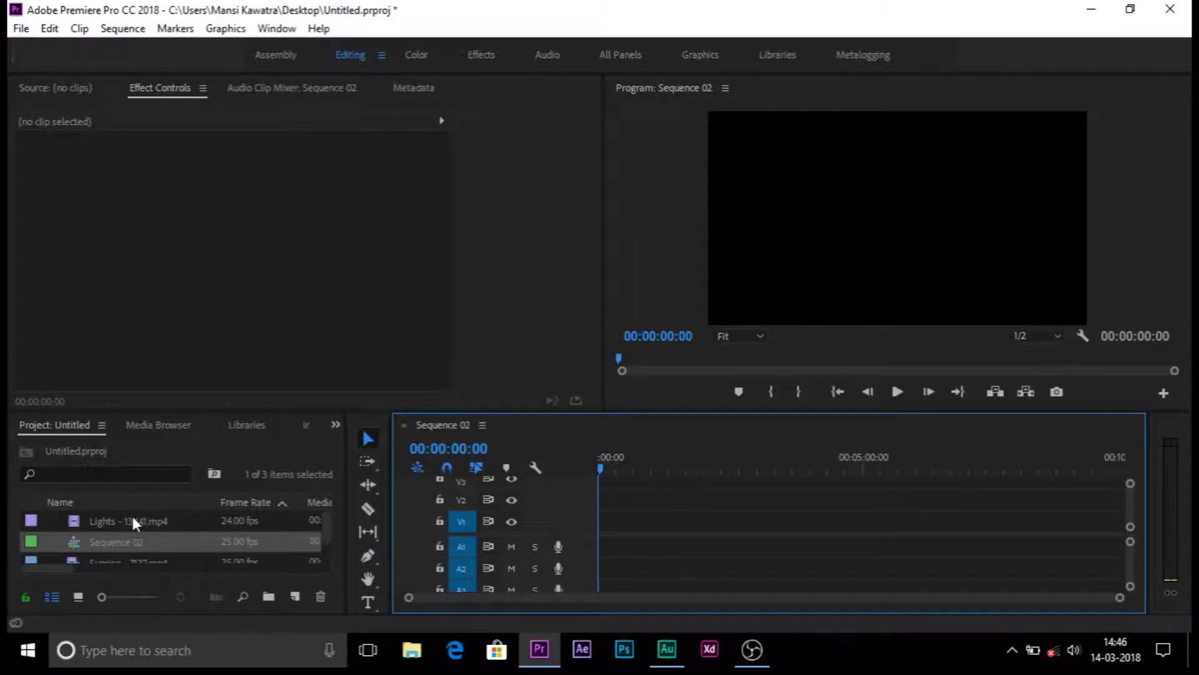
{"action": "mouse_move", "coordinate": [132, 517]}
{"action": "left_mouse_down"}
{"action": "mouse_move", "coordinate": [246, 529]}
{"action": "mouse_move", "coordinate": [207, 526]}
{"action": "left_mouse_up"}
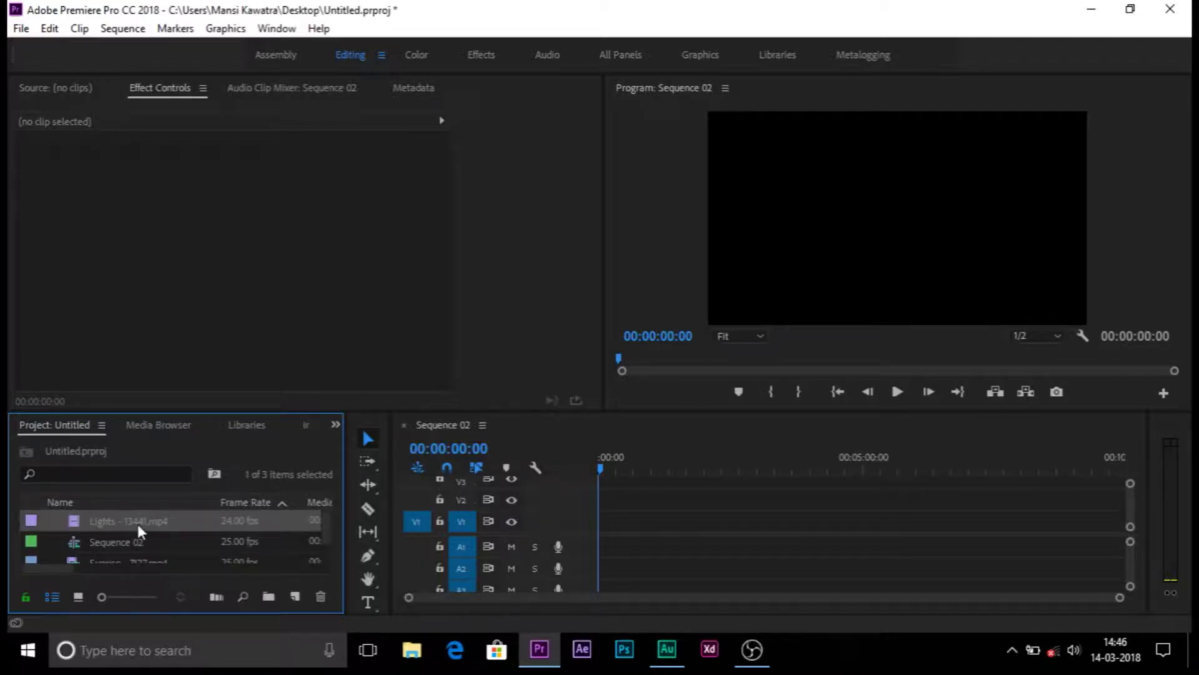
{"action": "scroll", "coordinate": [138, 524], "scroll_direction": "down", "scroll_amount": 1}
{"action": "scroll", "coordinate": [138, 524], "scroll_direction": "up", "scroll_amount": 1}
Step: Place Lights - 13441.mp4 on track V1, keeping the existing sequence settings
{"action": "left_click_drag", "start_coordinate": [138, 524], "coordinate": [602, 526]}
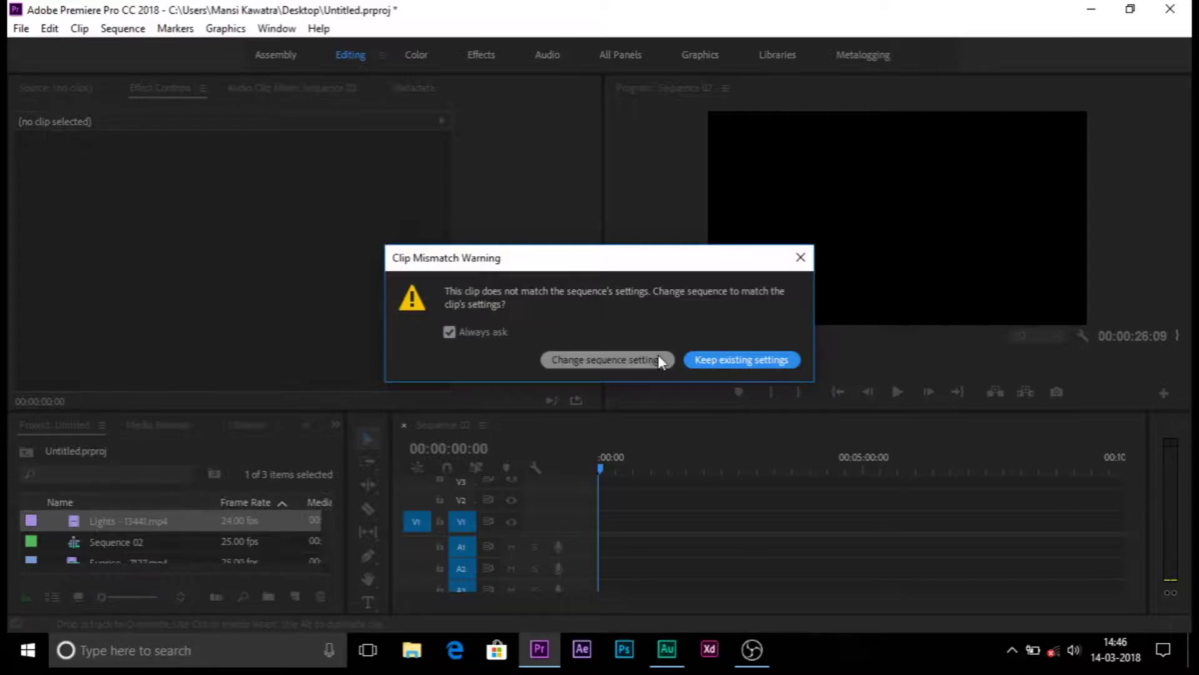
{"action": "left_click", "coordinate": [735, 360]}
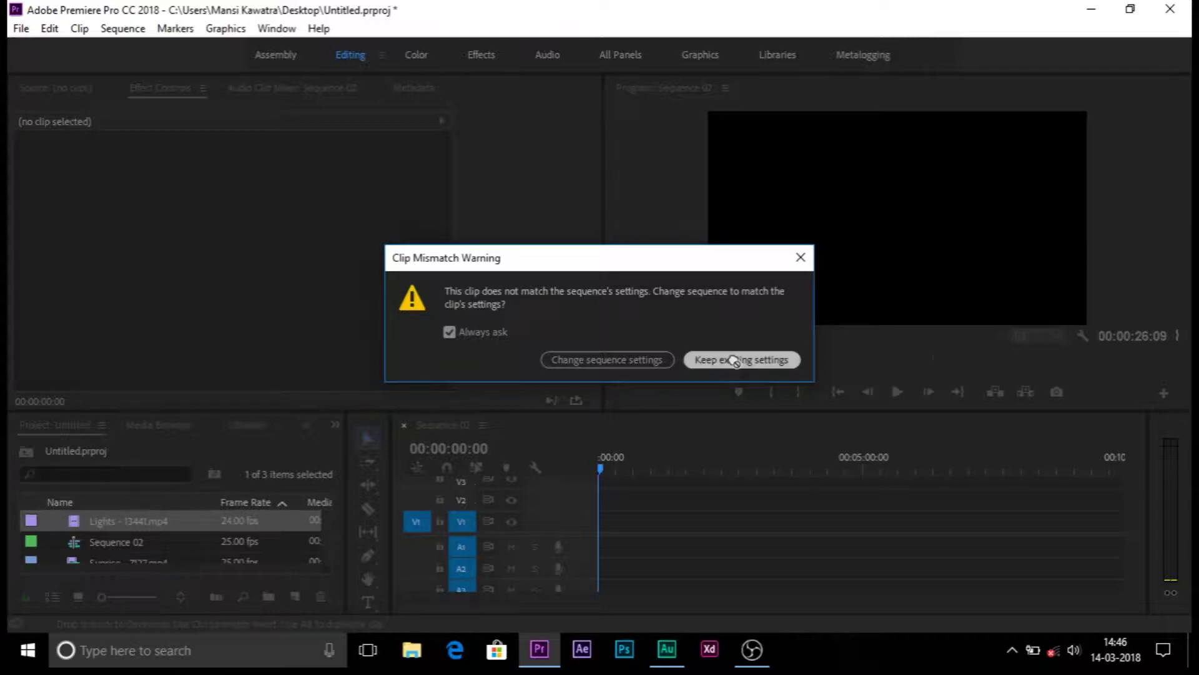
{"action": "left_click", "coordinate": [740, 336]}
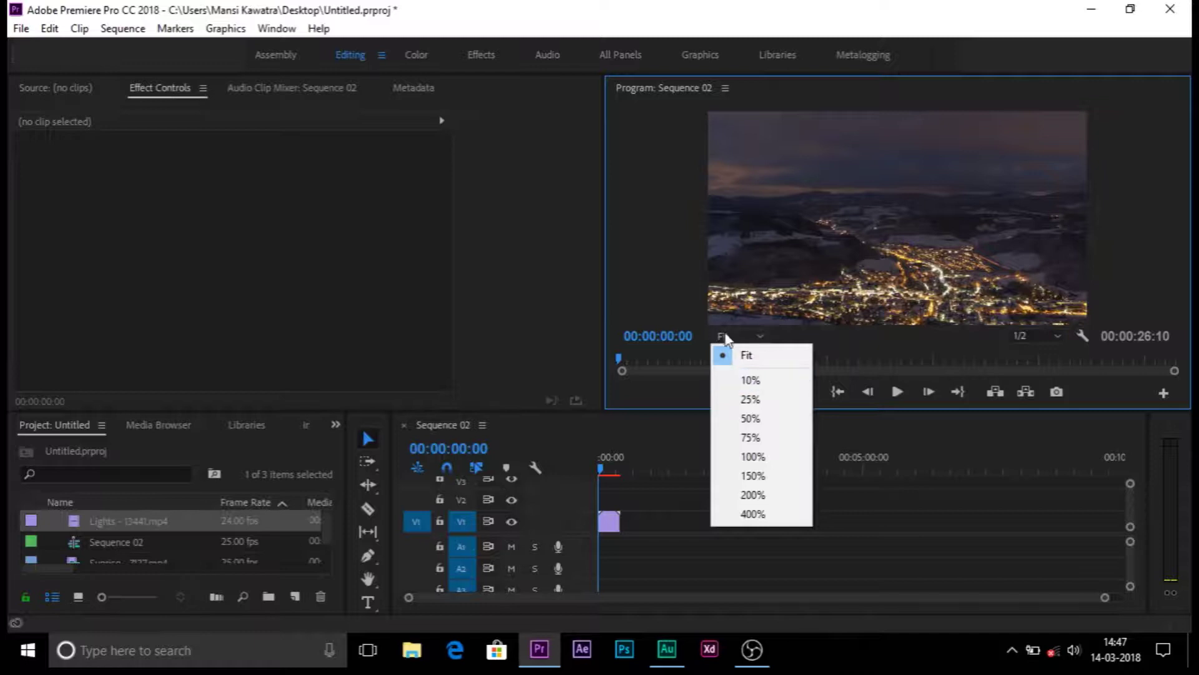
Step: Set the Program monitor zoom to 10% to see the frame edges
{"action": "left_click", "coordinate": [729, 347]}
{"action": "left_click", "coordinate": [743, 336]}
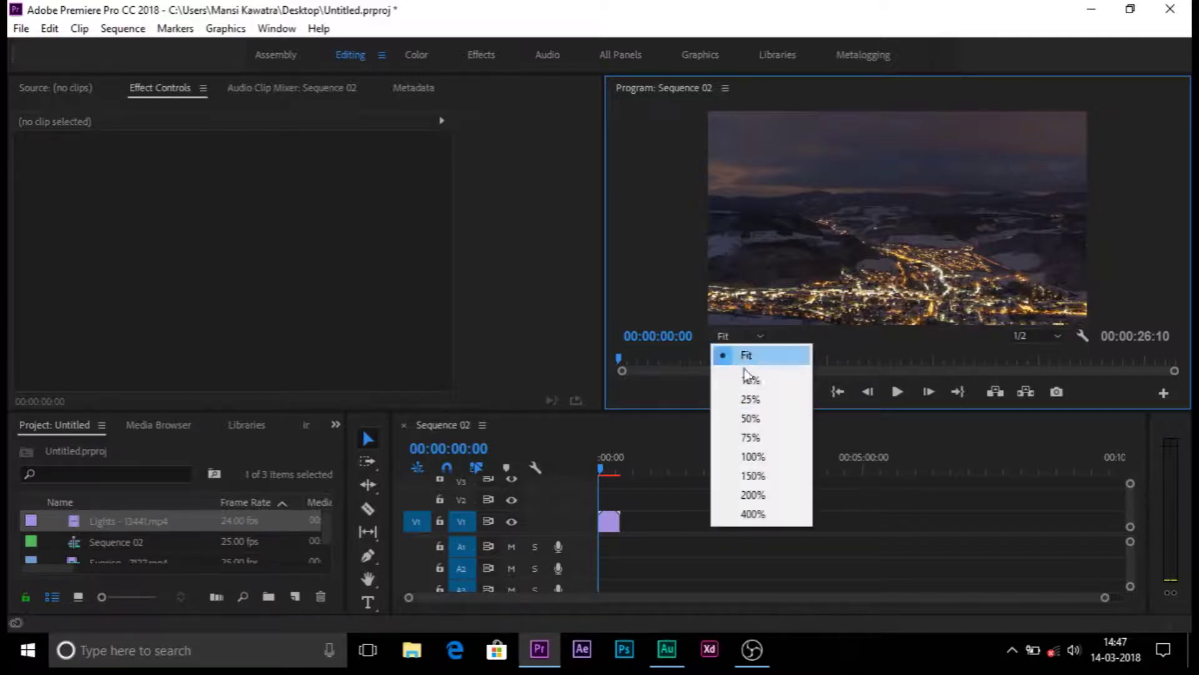
{"action": "left_click", "coordinate": [749, 388]}
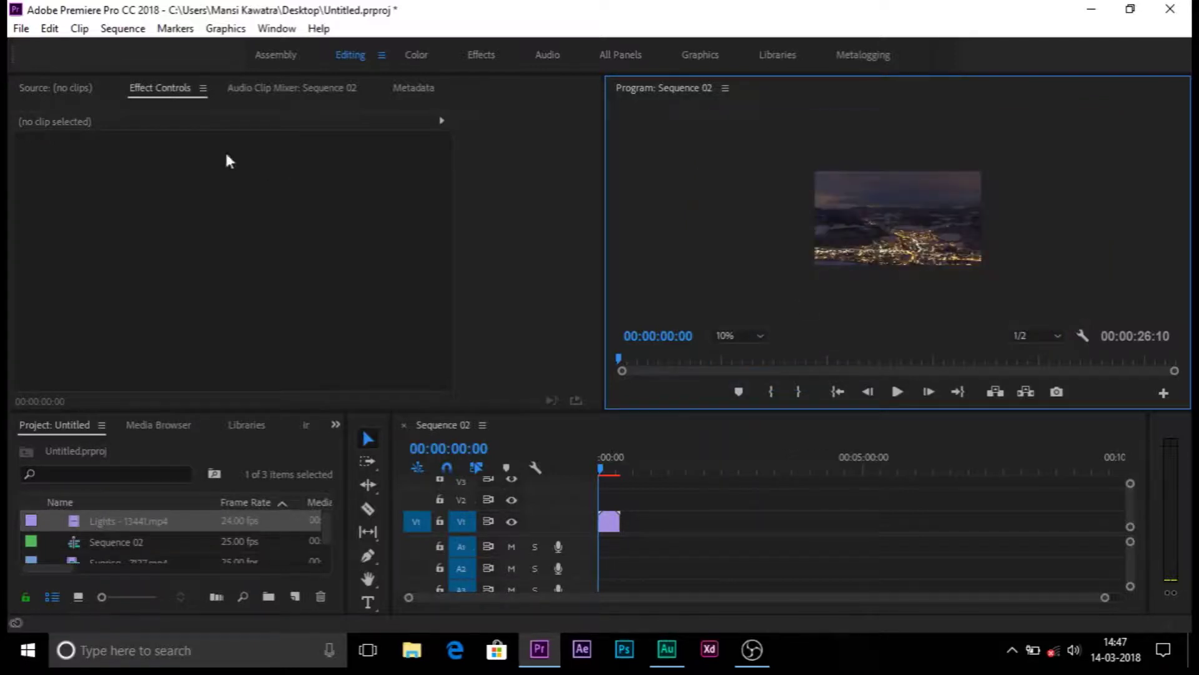
Step: Enable the Lights clip's Position stopwatch and move the playhead to about 00:00:20:10
{"action": "left_click", "coordinate": [611, 523]}
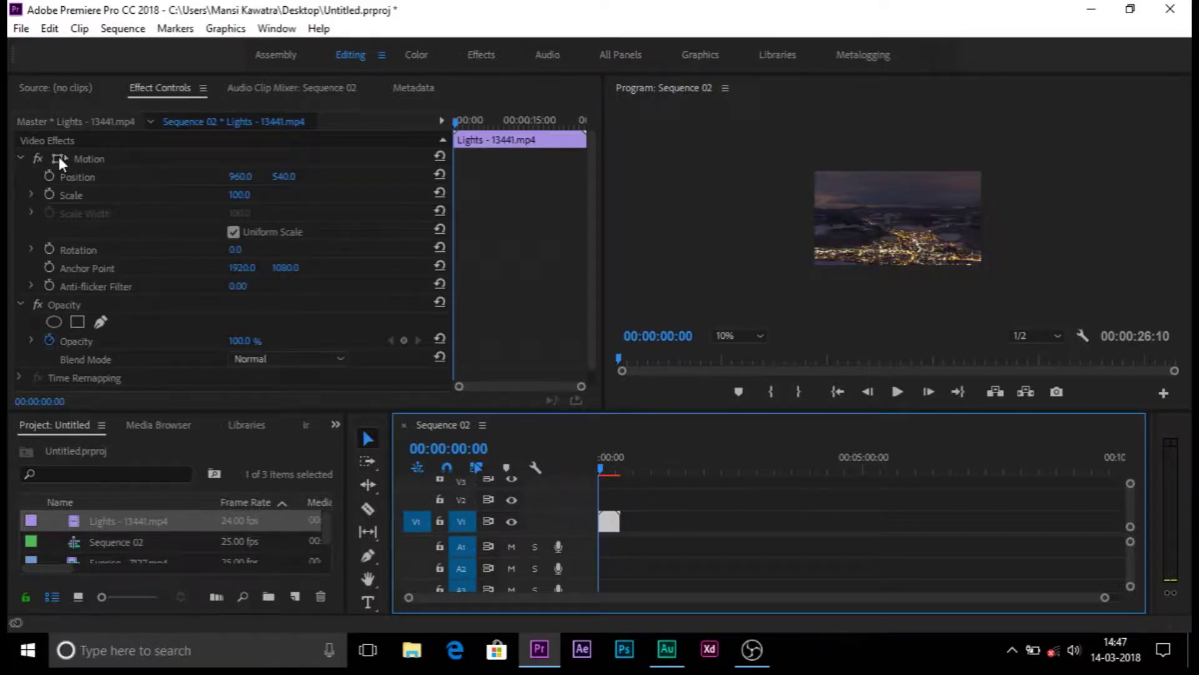
{"action": "left_click", "coordinate": [59, 156]}
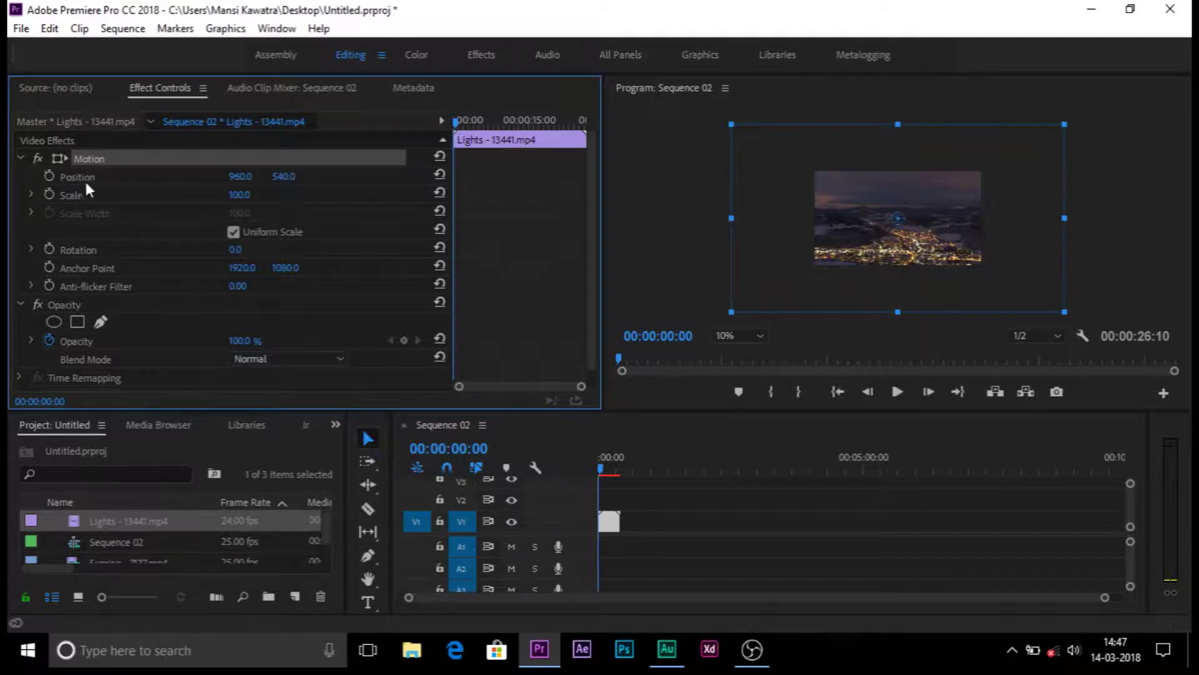
{"action": "left_click", "coordinate": [50, 177]}
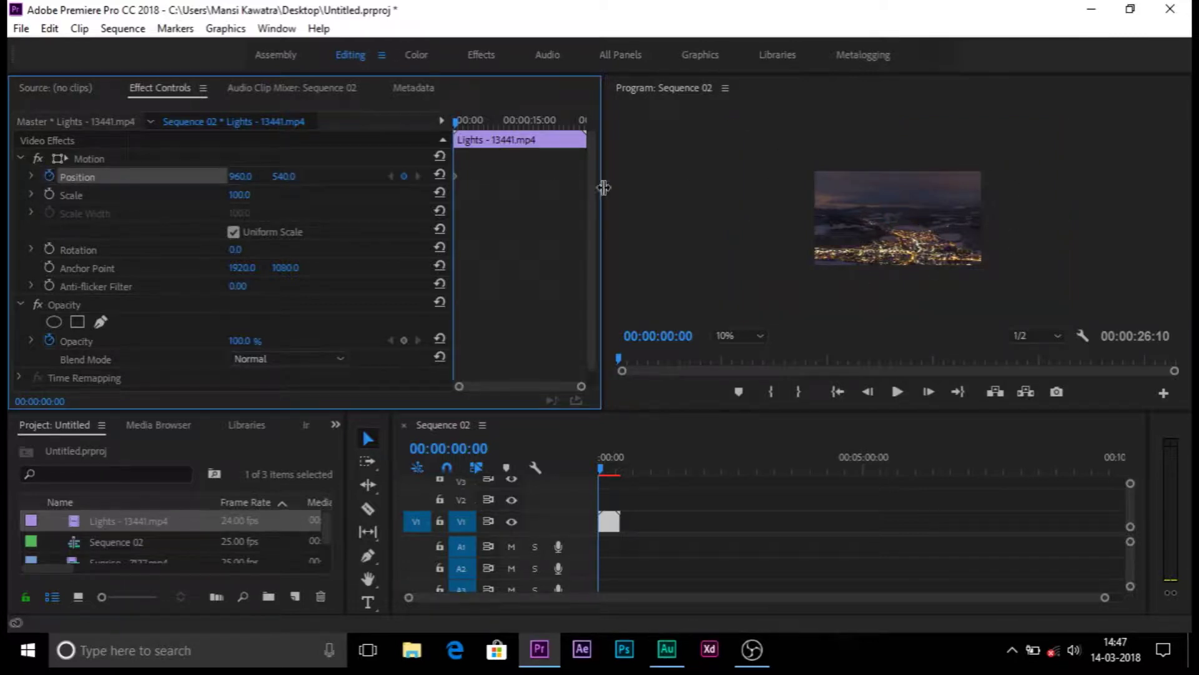
{"action": "mouse_move", "coordinate": [458, 131]}
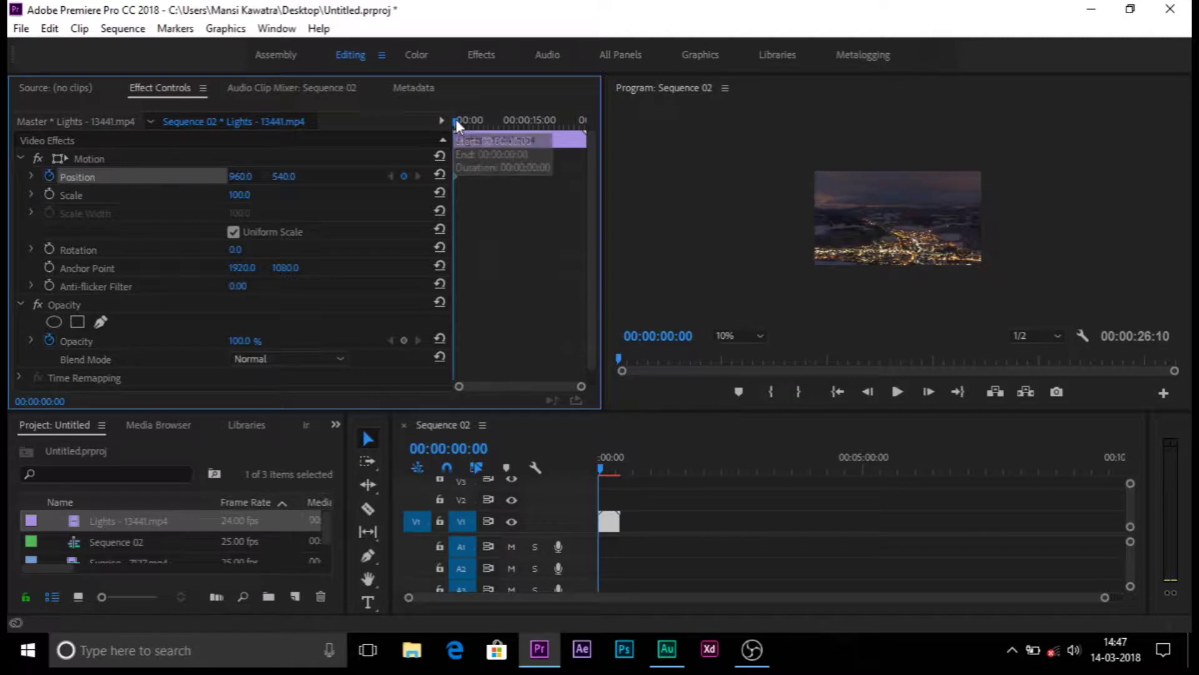
{"action": "left_click_drag", "start_coordinate": [457, 125], "coordinate": [560, 146]}
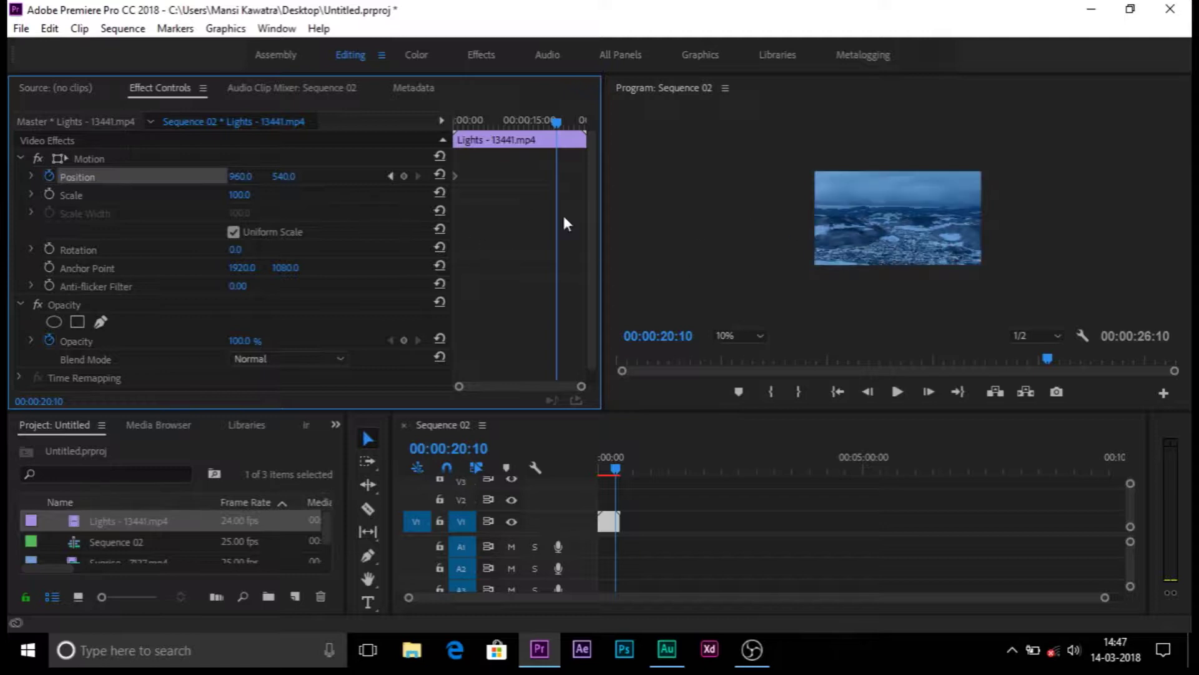
{"action": "left_click", "coordinate": [59, 158]}
Step: Shift the frame right, move that keyframe to the clip's last frame, and rewind
{"action": "left_click", "coordinate": [963, 243]}
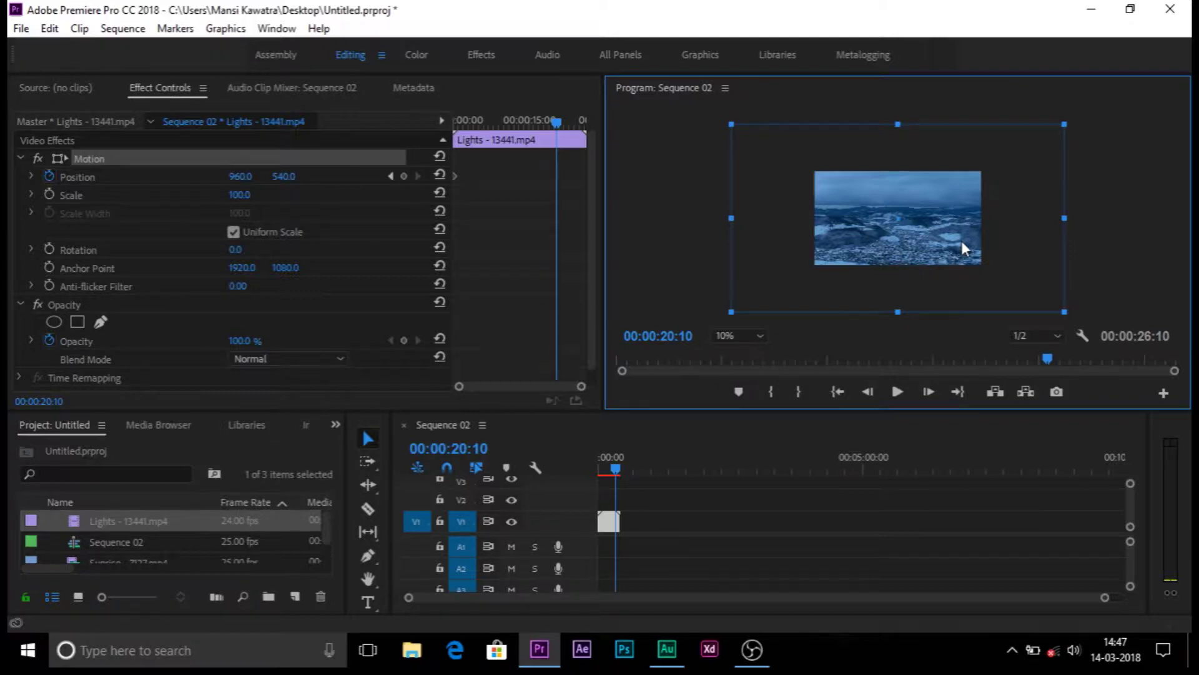
{"action": "left_click_drag", "start_coordinate": [891, 233], "coordinate": [903, 229]}
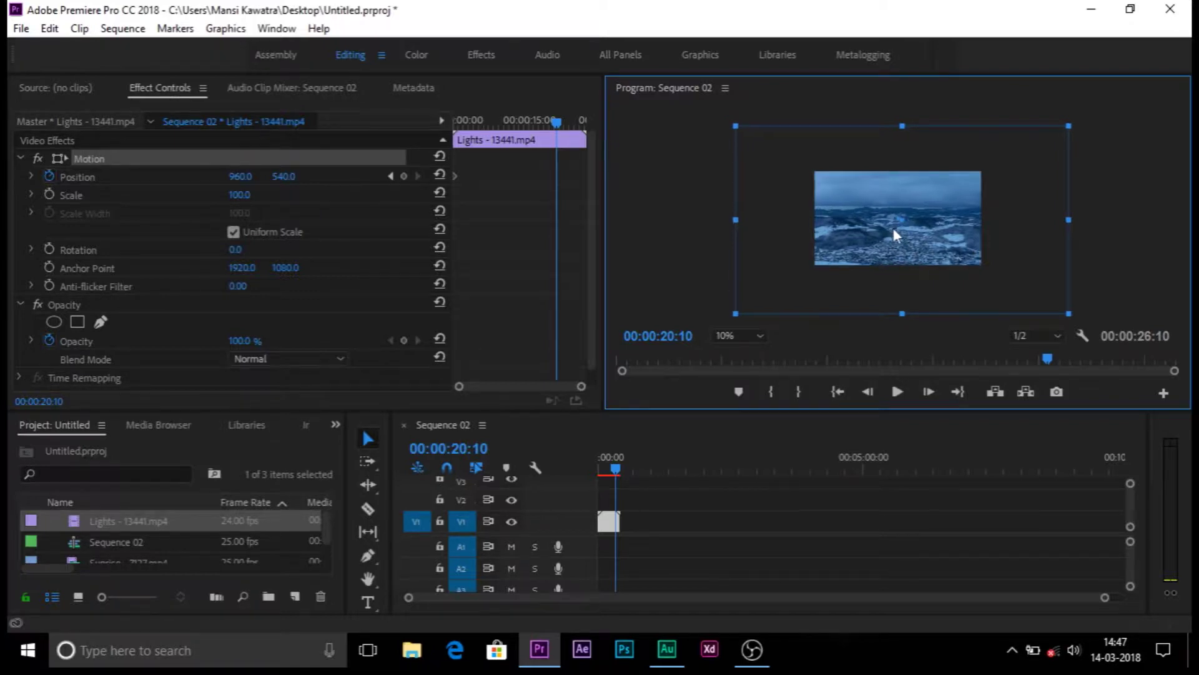
{"action": "key", "text": "ctrl+z"}
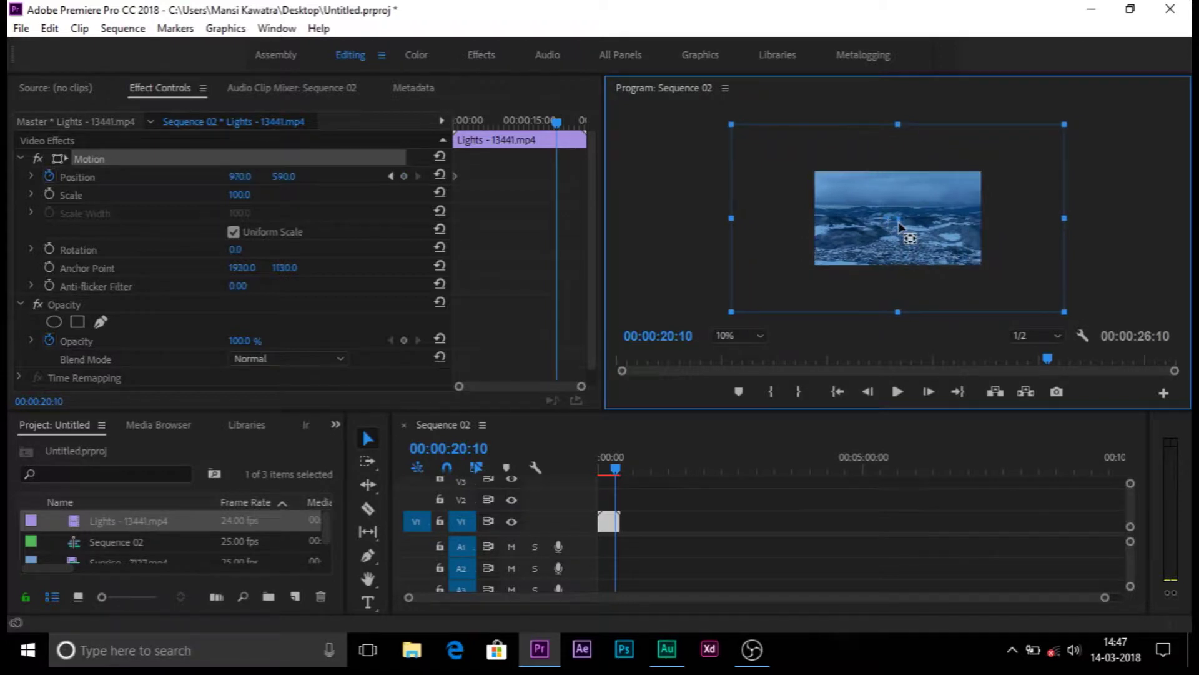
{"action": "left_click_drag", "start_coordinate": [921, 220], "coordinate": [925, 219]}
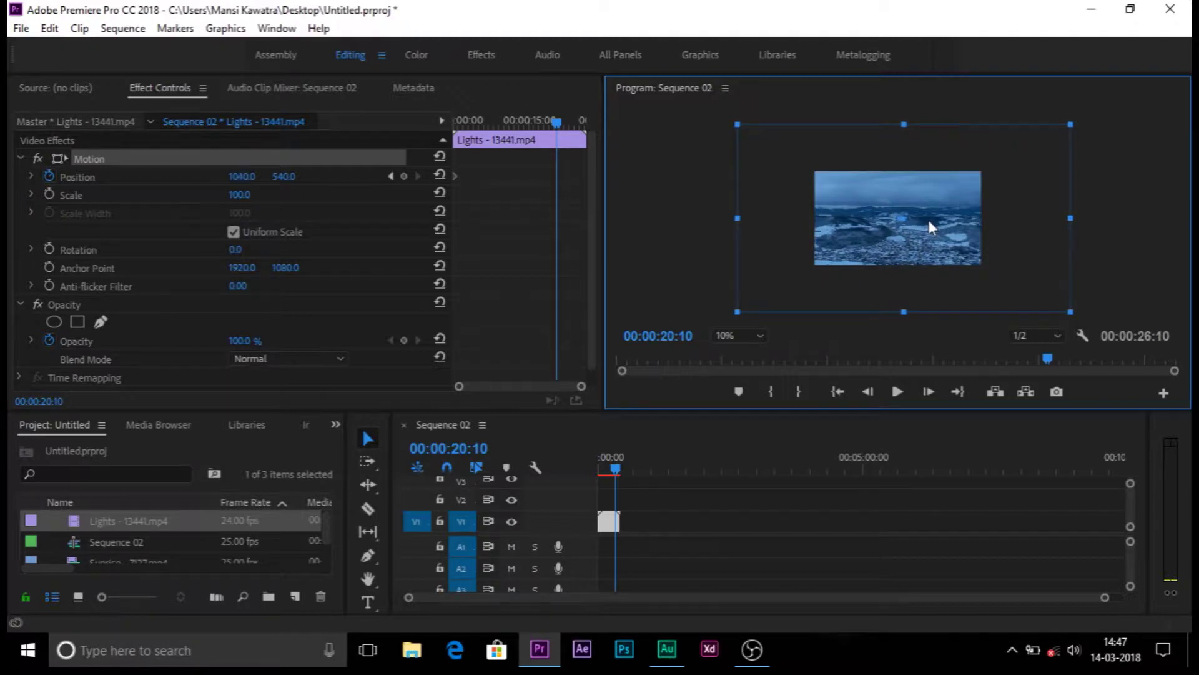
{"action": "left_click_drag", "start_coordinate": [925, 221], "coordinate": [947, 220]}
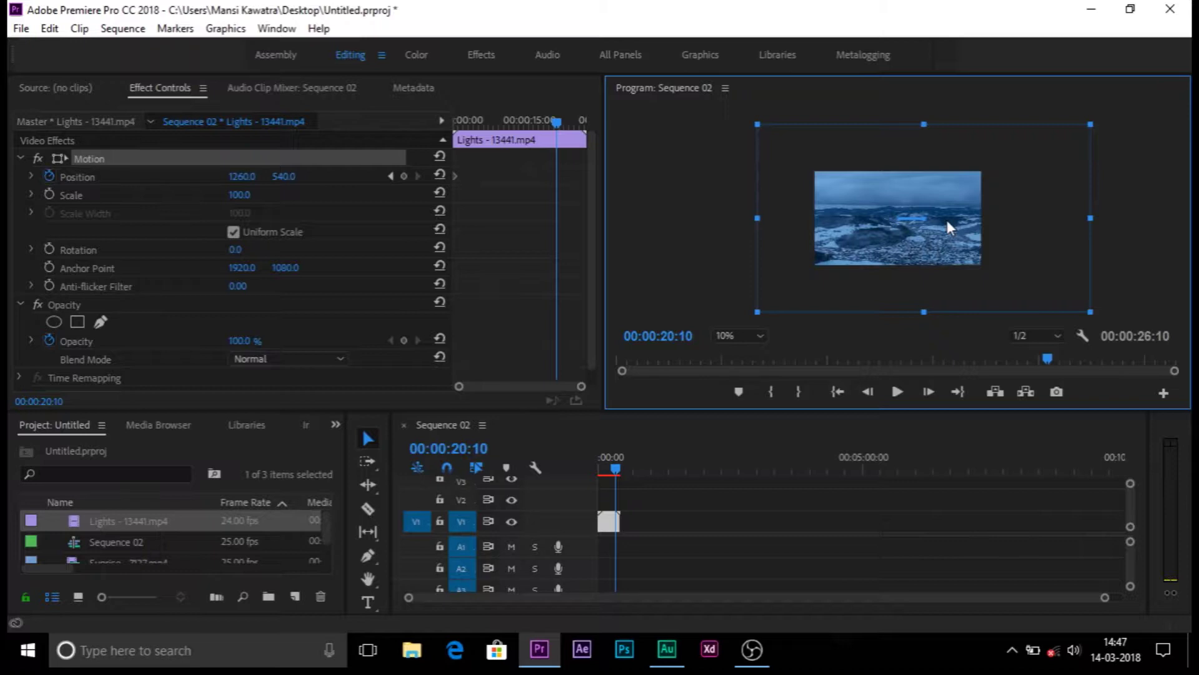
{"action": "mouse_move", "coordinate": [947, 221]}
{"action": "left_mouse_down"}
{"action": "mouse_move", "coordinate": [928, 225]}
{"action": "mouse_move", "coordinate": [971, 223]}
{"action": "mouse_move", "coordinate": [926, 213]}
{"action": "mouse_move", "coordinate": [947, 213]}
{"action": "left_mouse_up"}
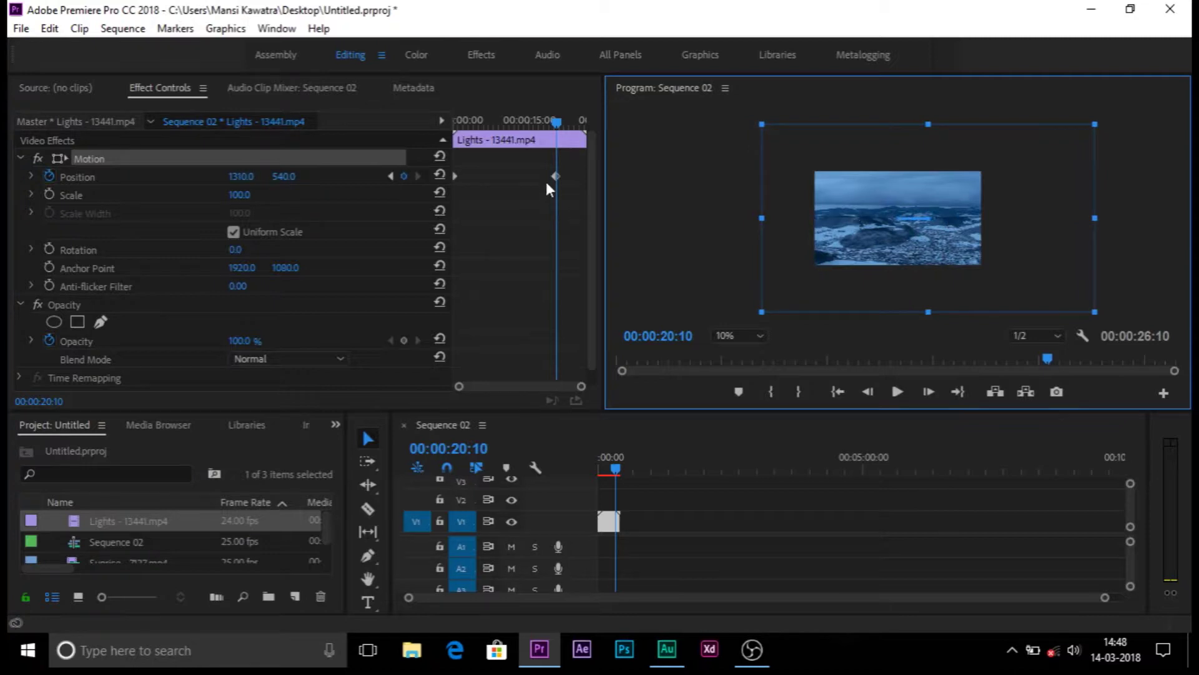
{"action": "left_click_drag", "start_coordinate": [553, 177], "coordinate": [585, 177]}
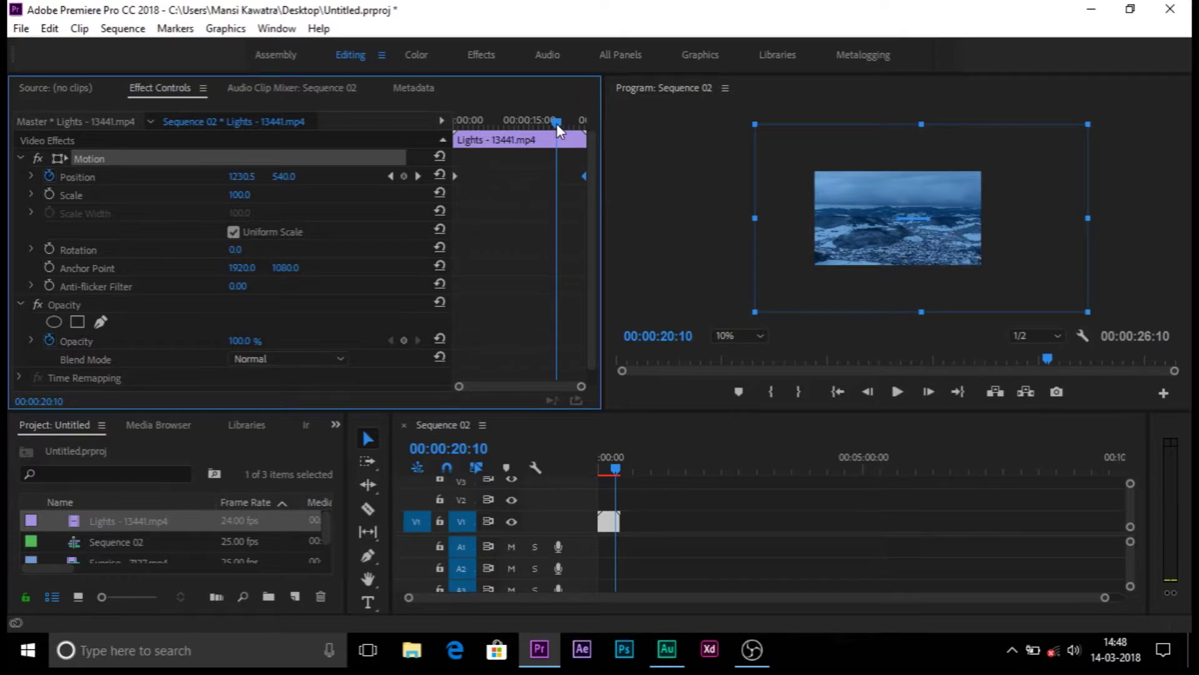
{"action": "left_click_drag", "start_coordinate": [555, 124], "coordinate": [456, 162]}
Step: Return the Program monitor to Fit, enlarge the preview, and play Sequence 02 twice
{"action": "left_click", "coordinate": [740, 336]}
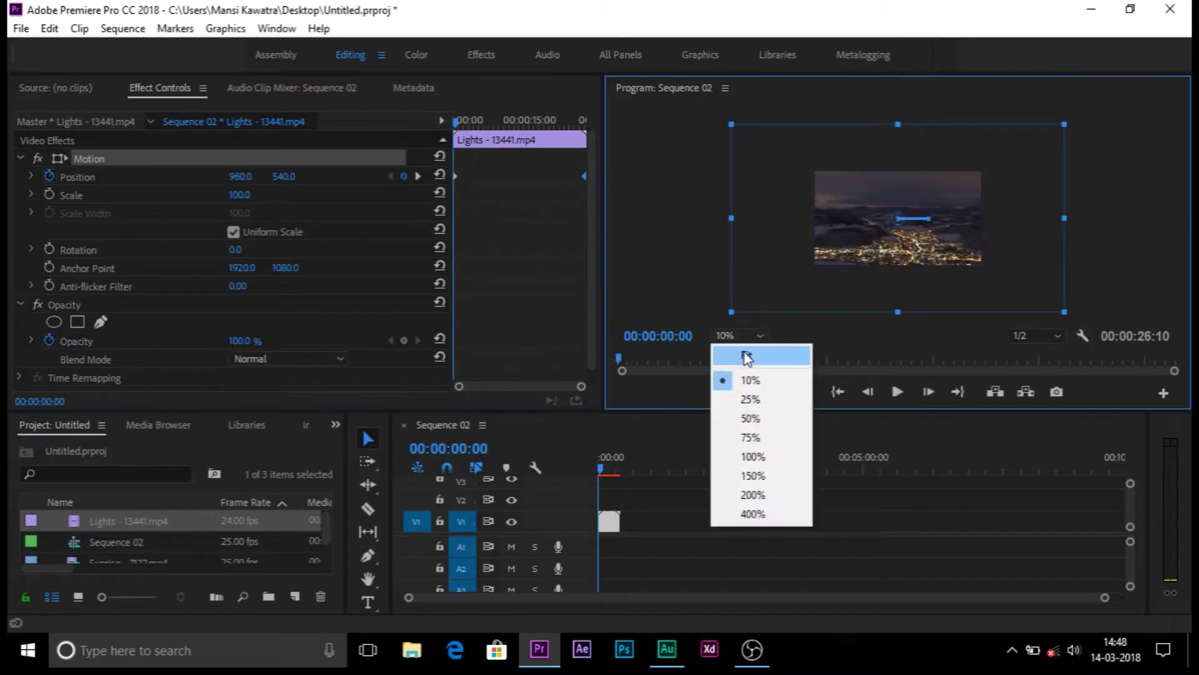
{"action": "left_click", "coordinate": [748, 356]}
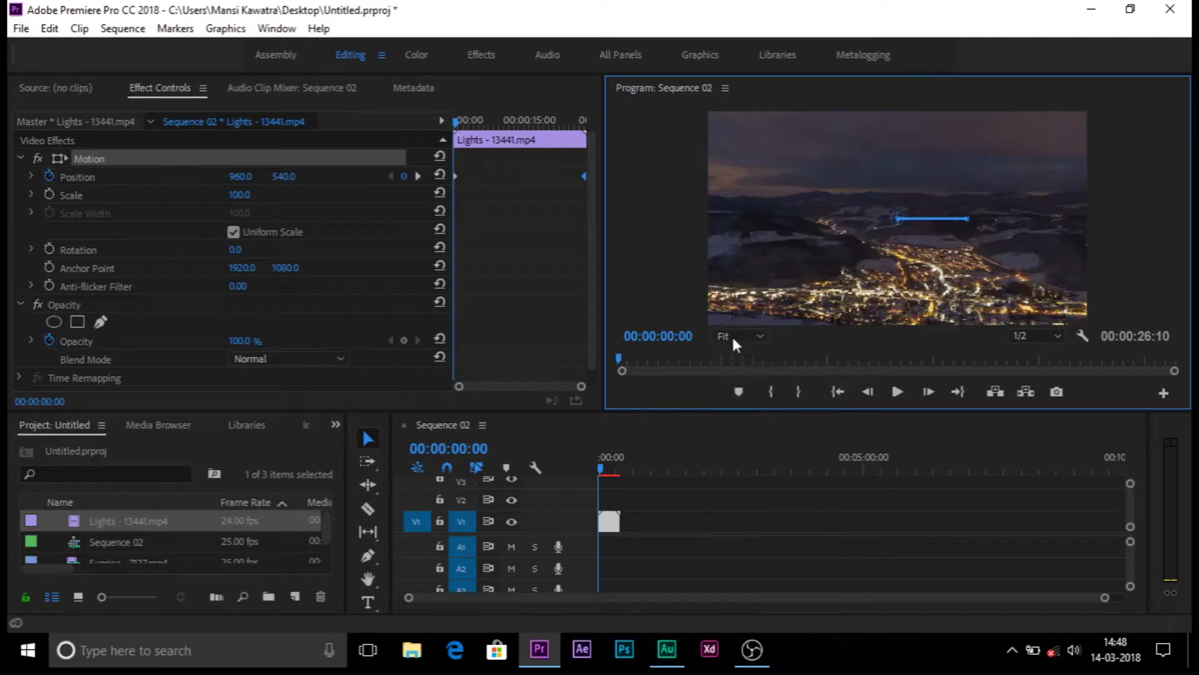
{"action": "left_click", "coordinate": [569, 245]}
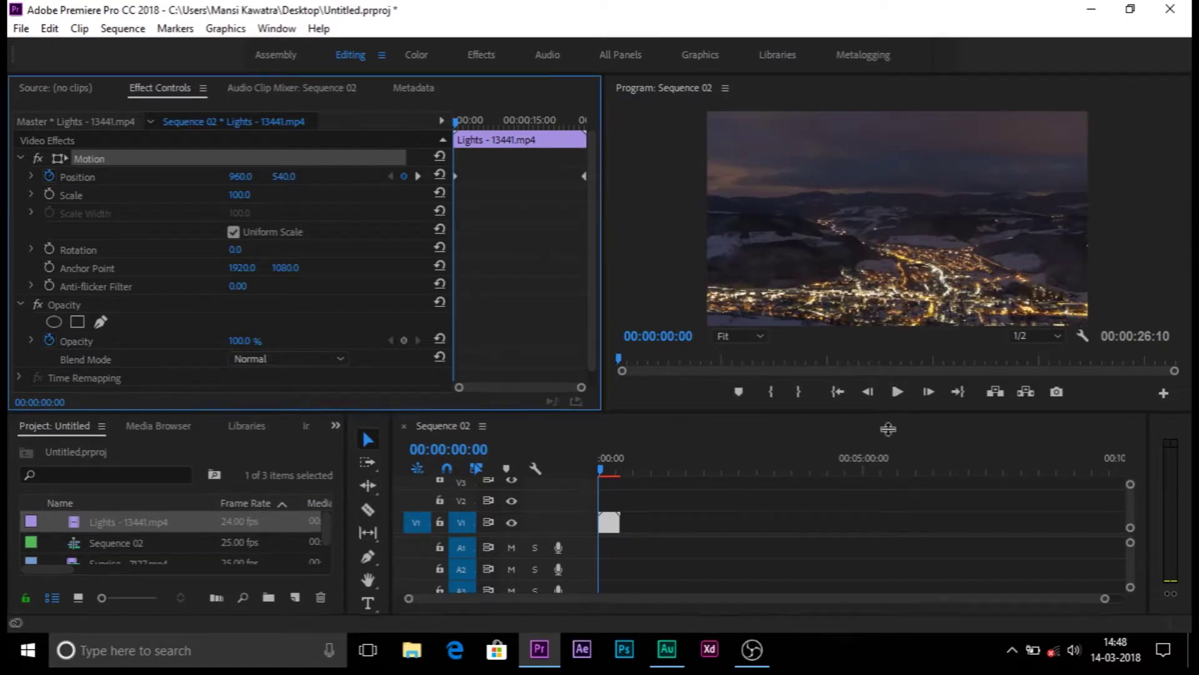
{"action": "left_click_drag", "start_coordinate": [887, 428], "coordinate": [887, 431]}
{"action": "left_click", "coordinate": [895, 416]}
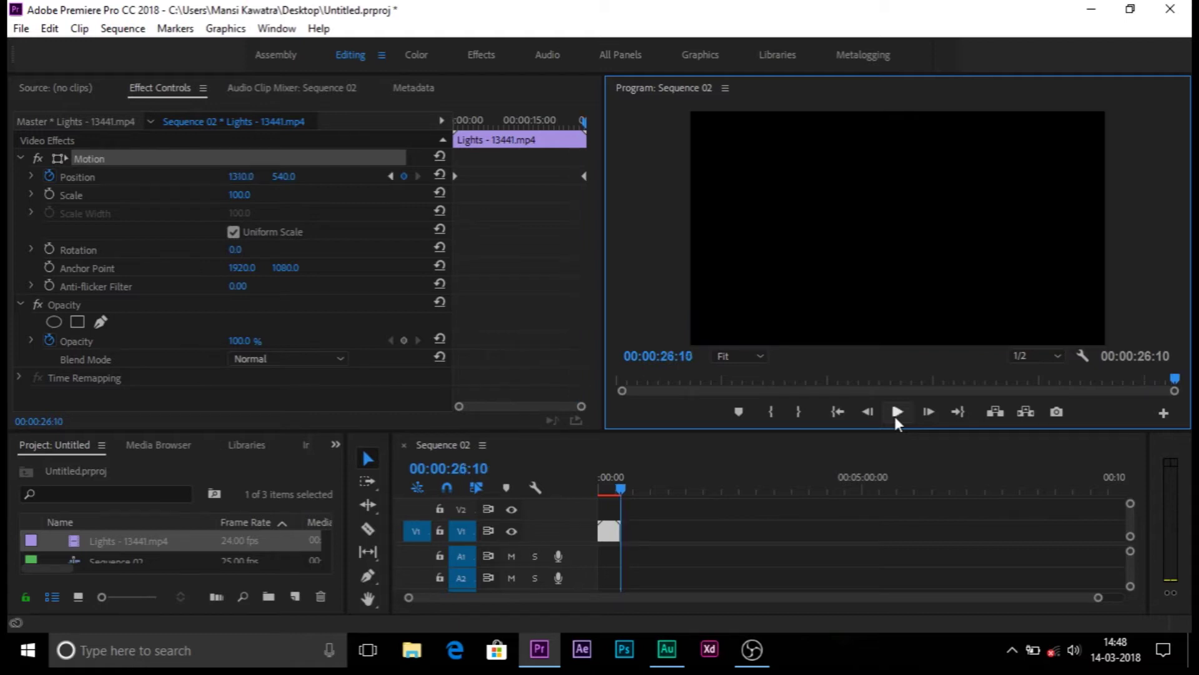
{"action": "left_click", "coordinate": [895, 416]}
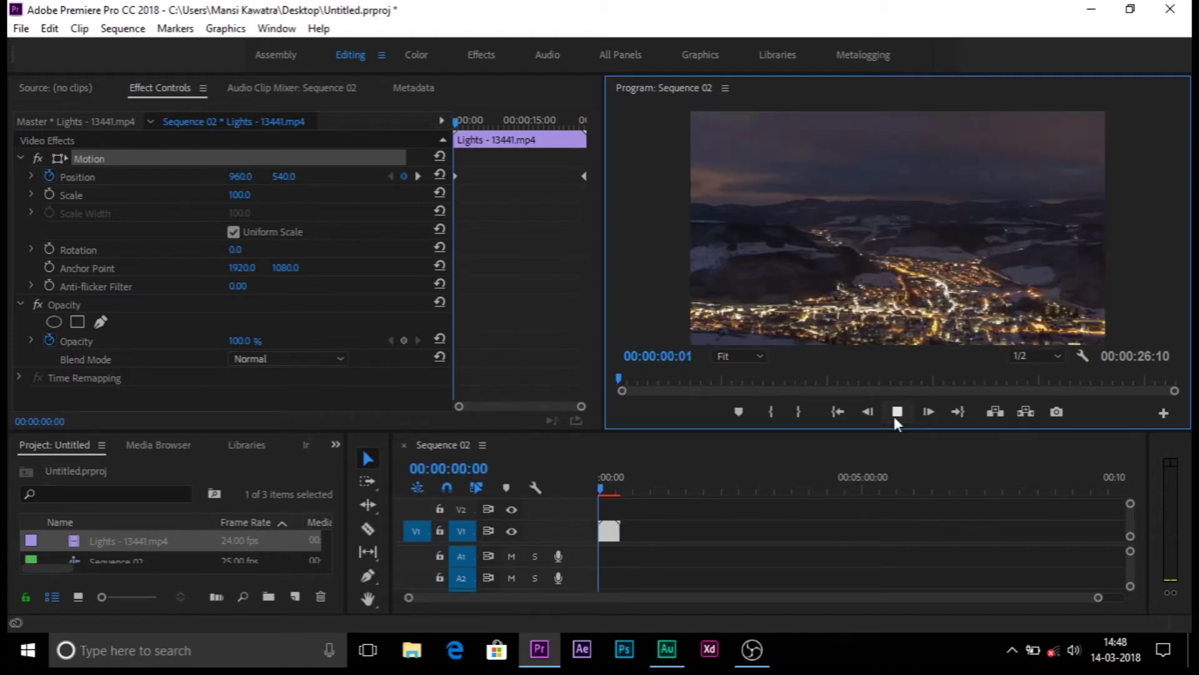